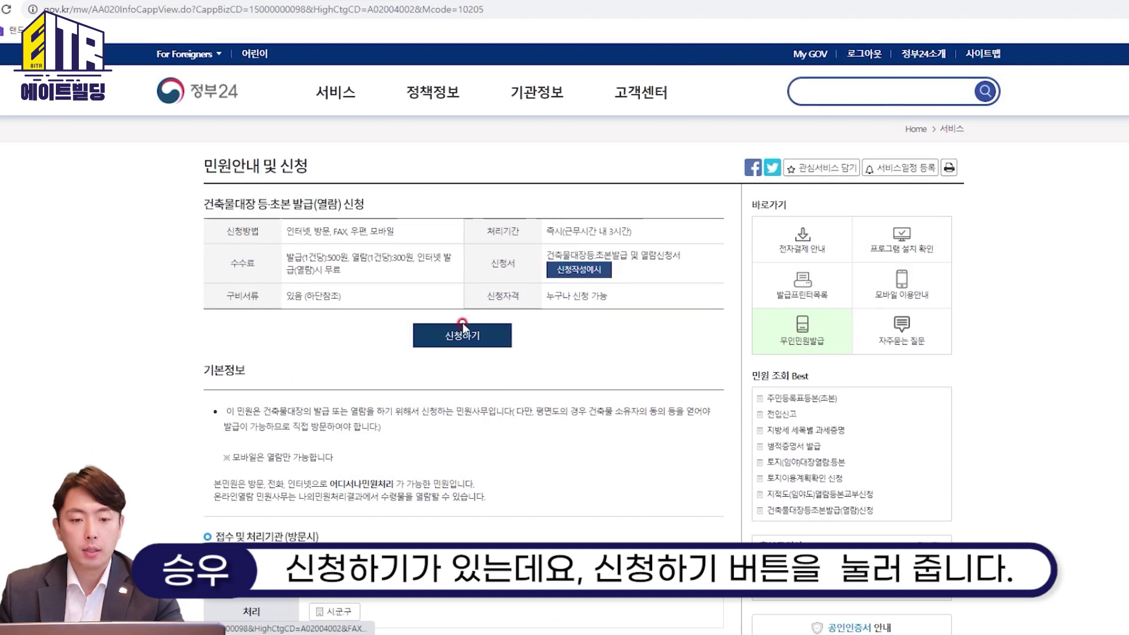
Start the 건축물대장 등·초본 발급(열람) application and choose the 건축물대장(열람) viewing version
left_click(462, 334)
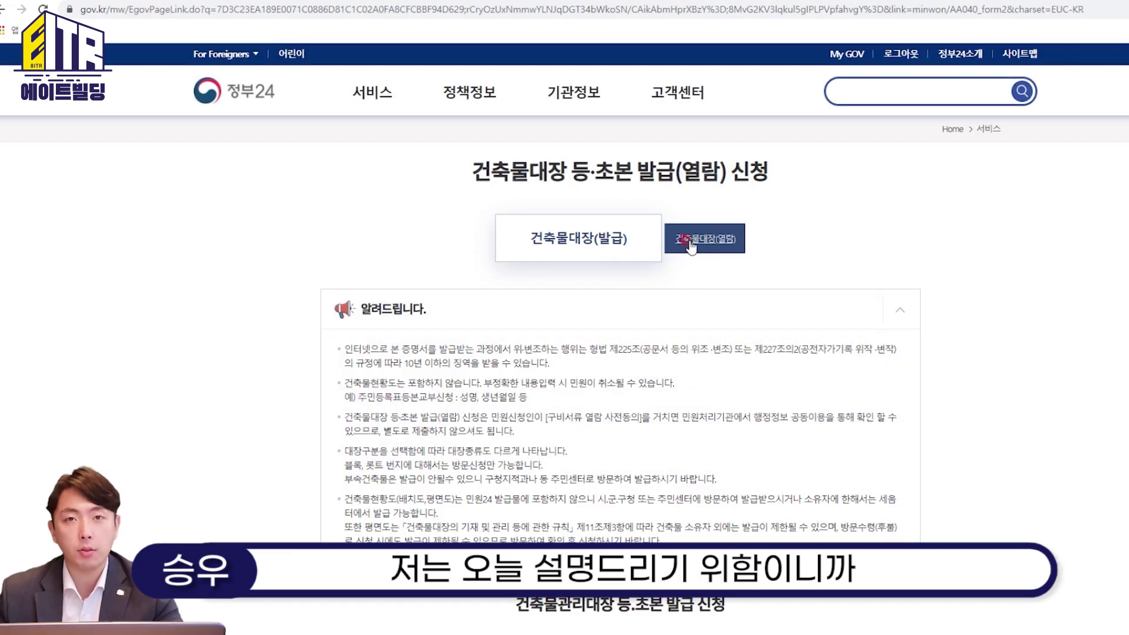
left_click(688, 241)
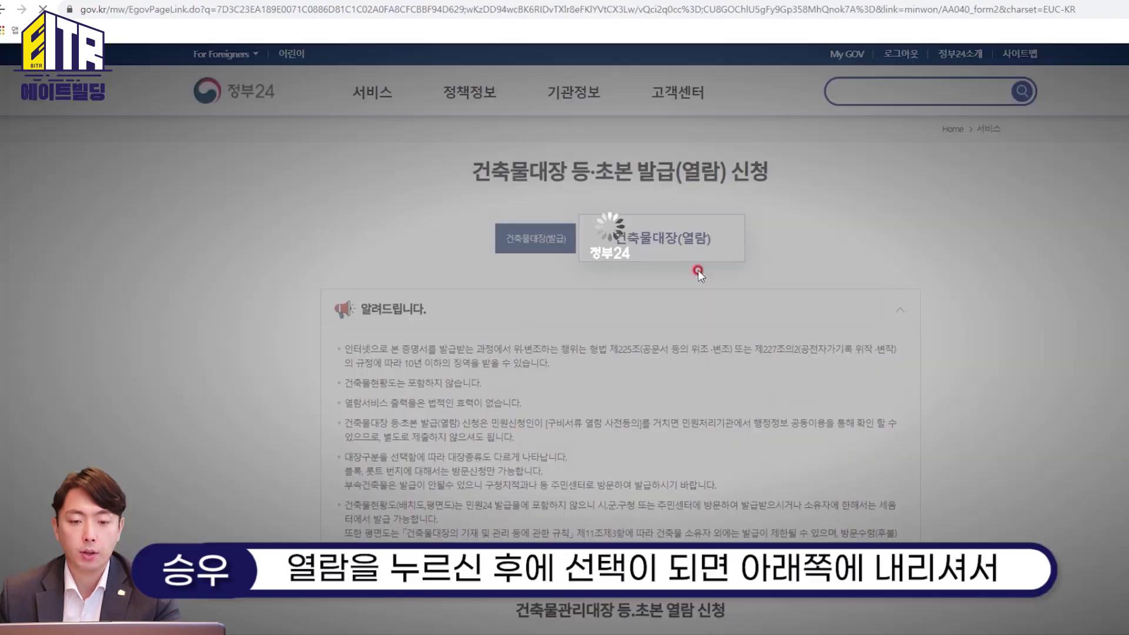
Search for the 건축물소재지 using the office building's road-name address
scroll(812, 239, "down", 7)
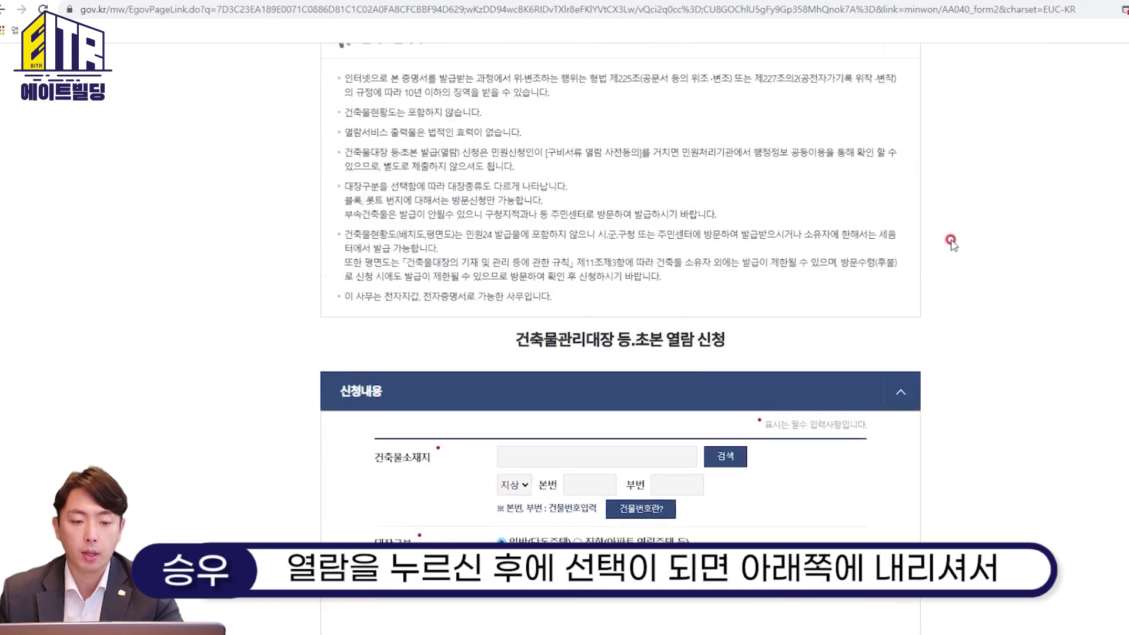
left_click(721, 329)
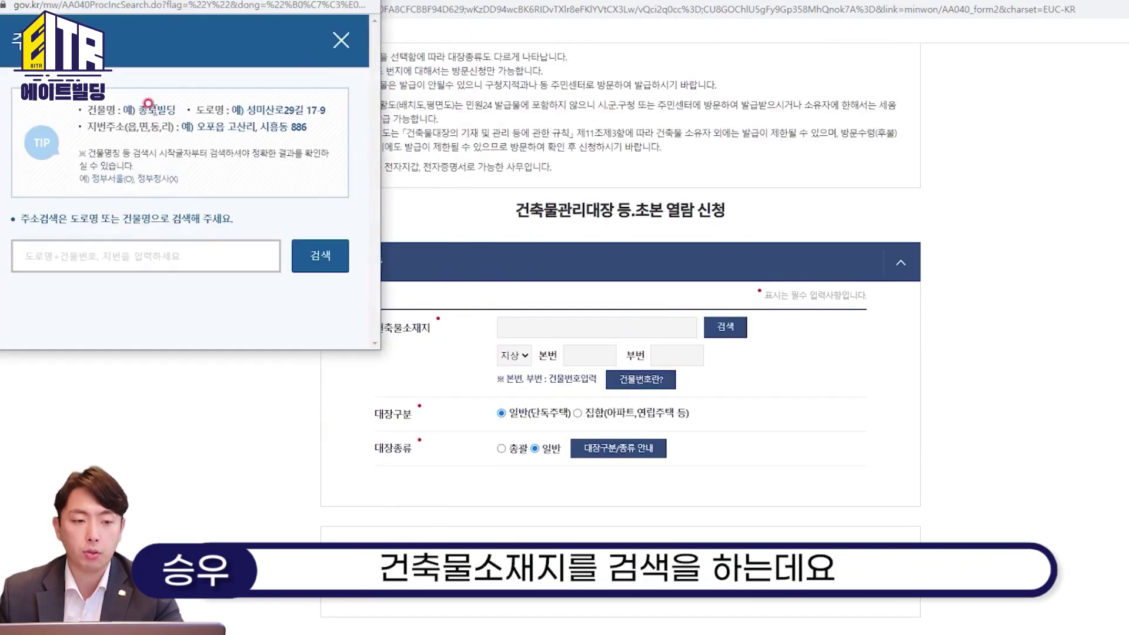
left_click(120, 256)
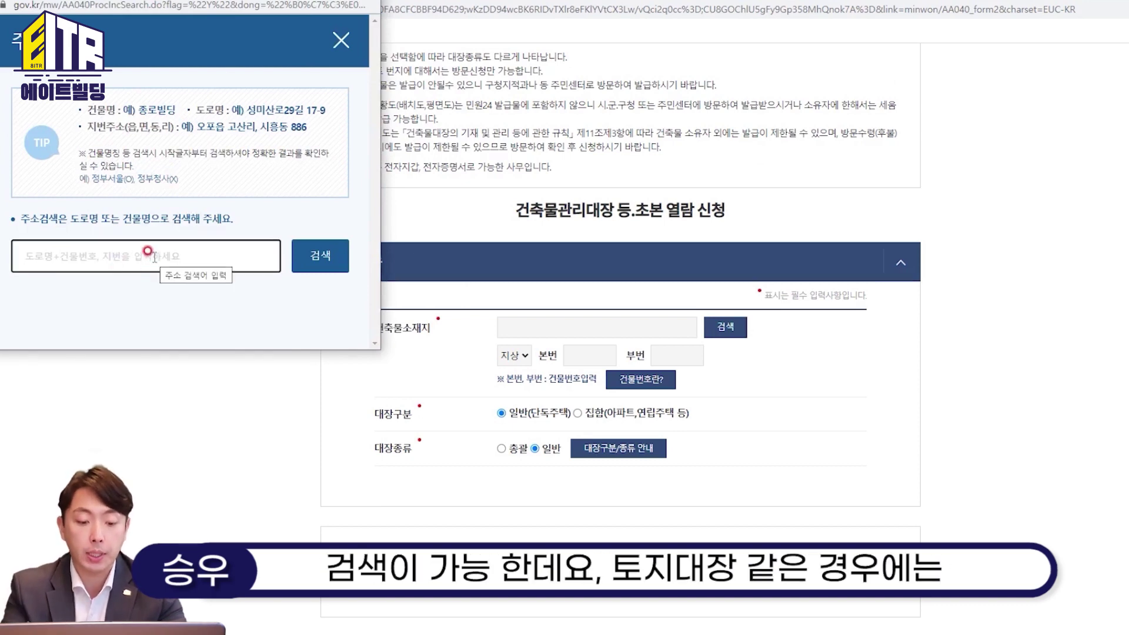
type("ri")
key("BackSpace")
key("BackSpace")
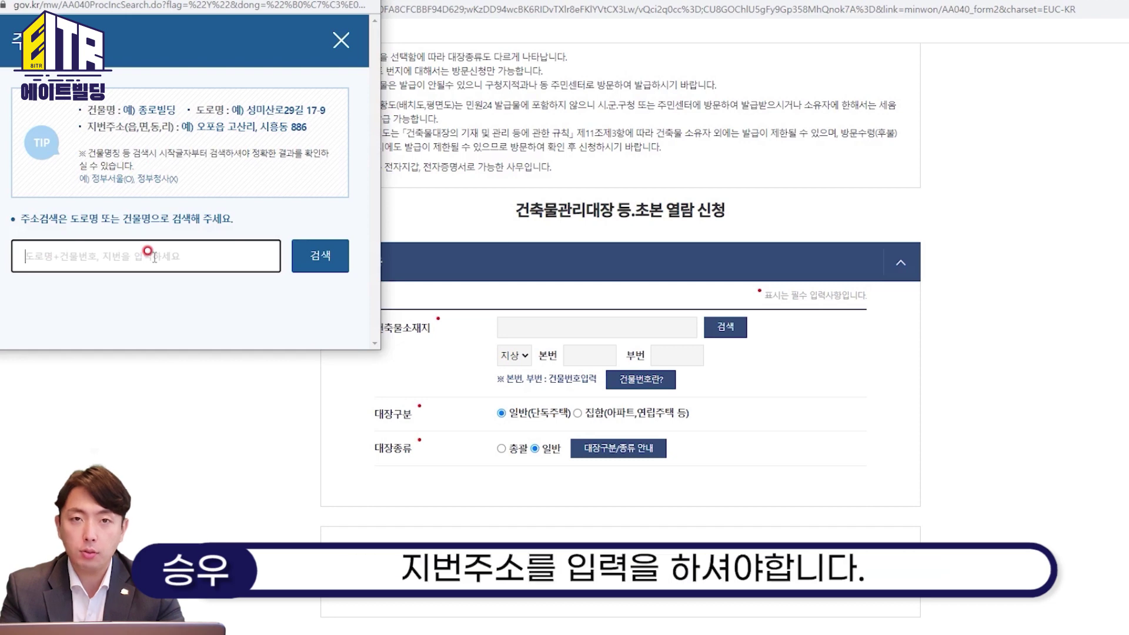
type("강남대로 527")
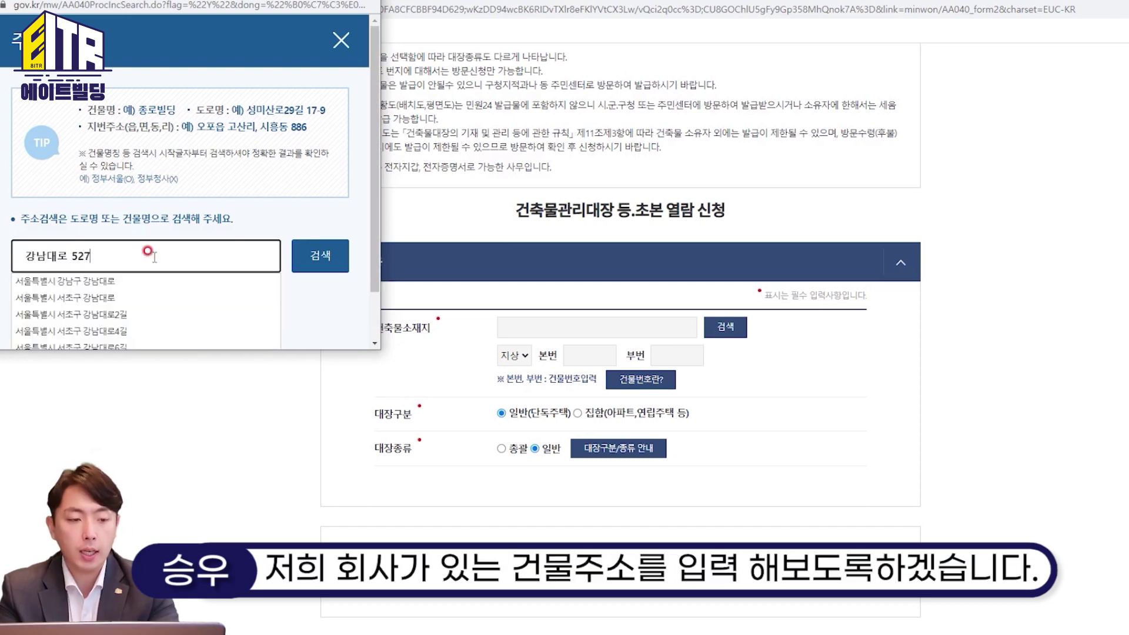
key("Return")
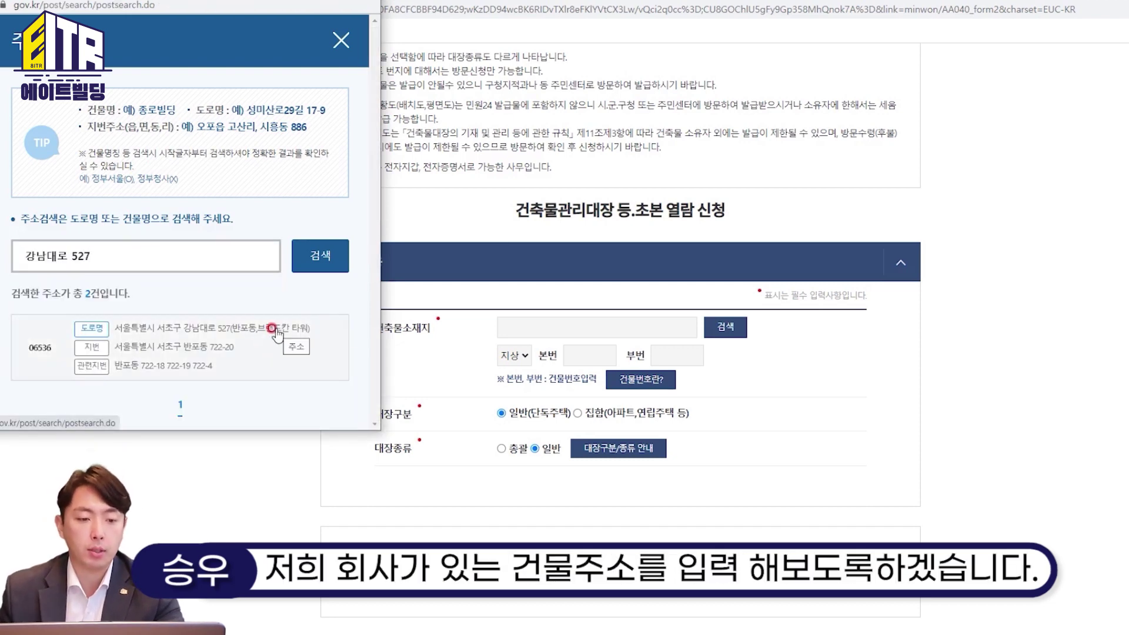
Choose the matching building address and 서울특별시 서초구 반포1동(반포동) as the administrative office
left_click(276, 329)
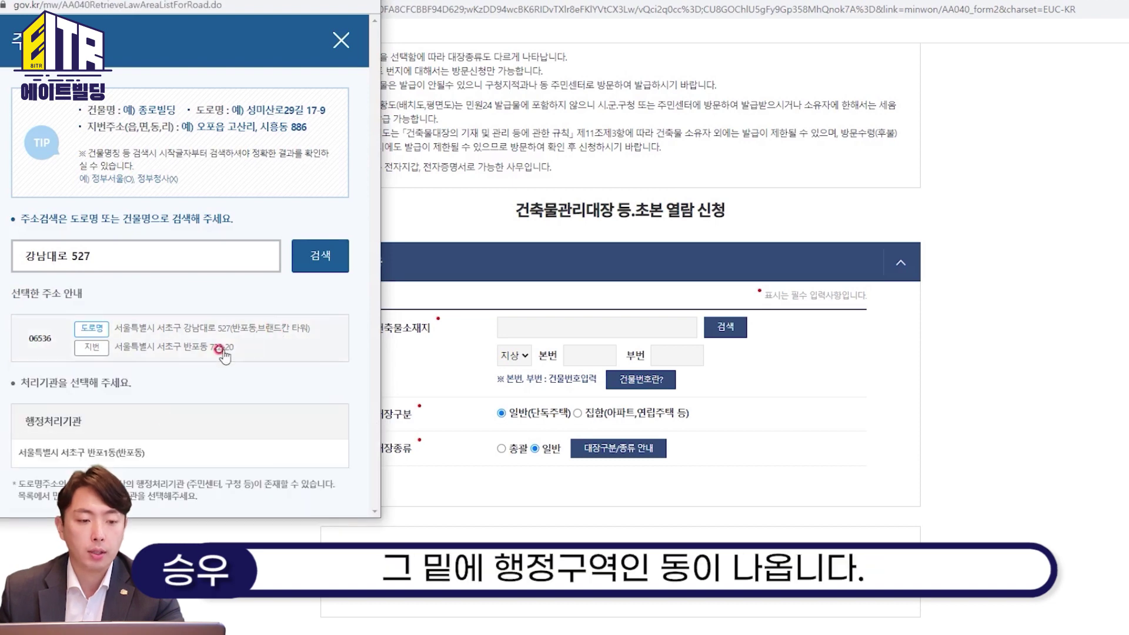
left_click(108, 460)
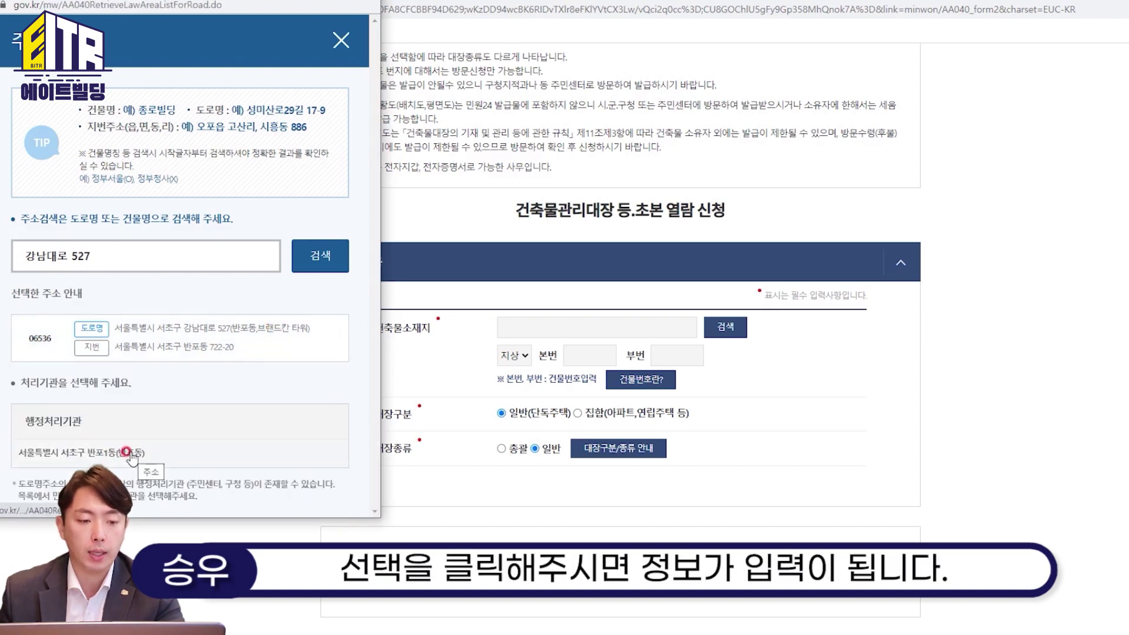
left_click(130, 453)
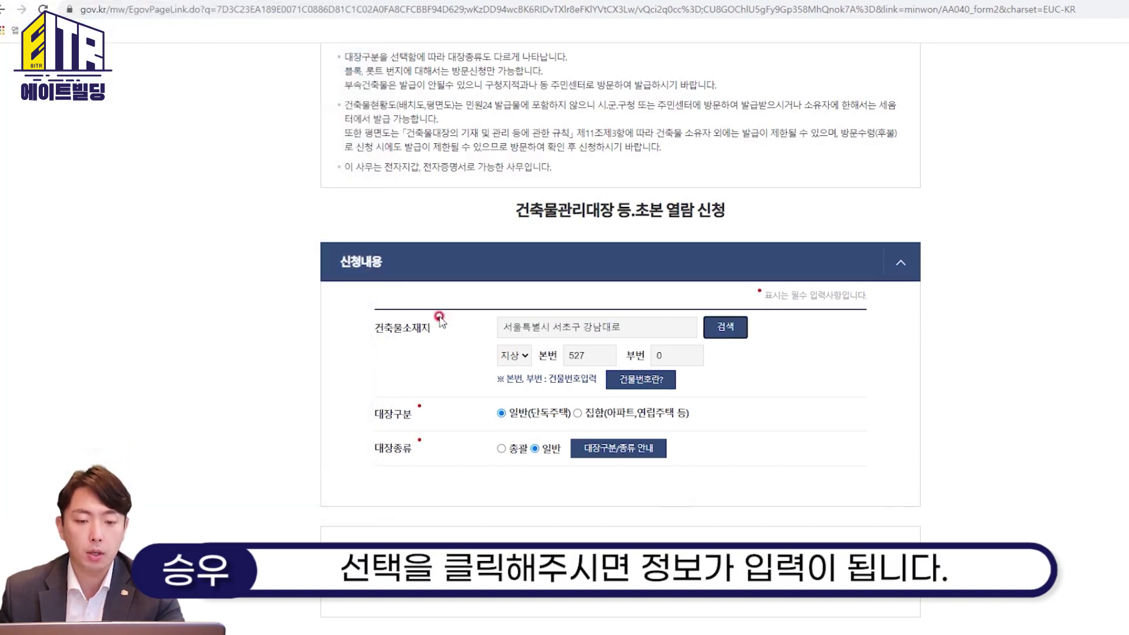
Submit the building ledger application and select 브랜드칸 타워 as the building concerned
scroll(941, 352, "down", 3)
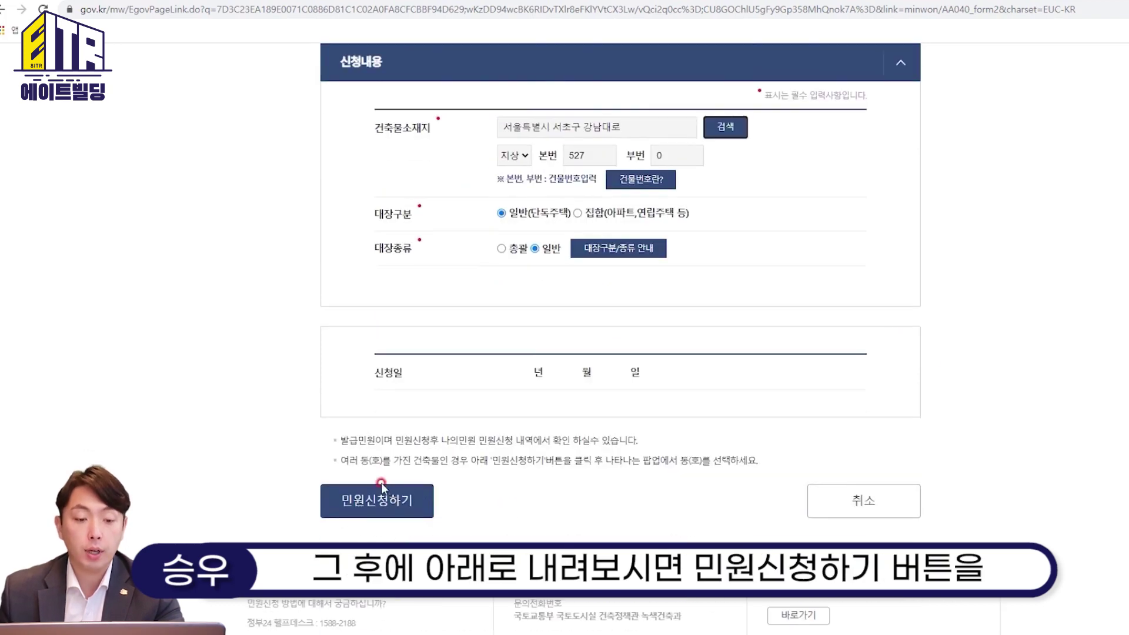
left_click(388, 501)
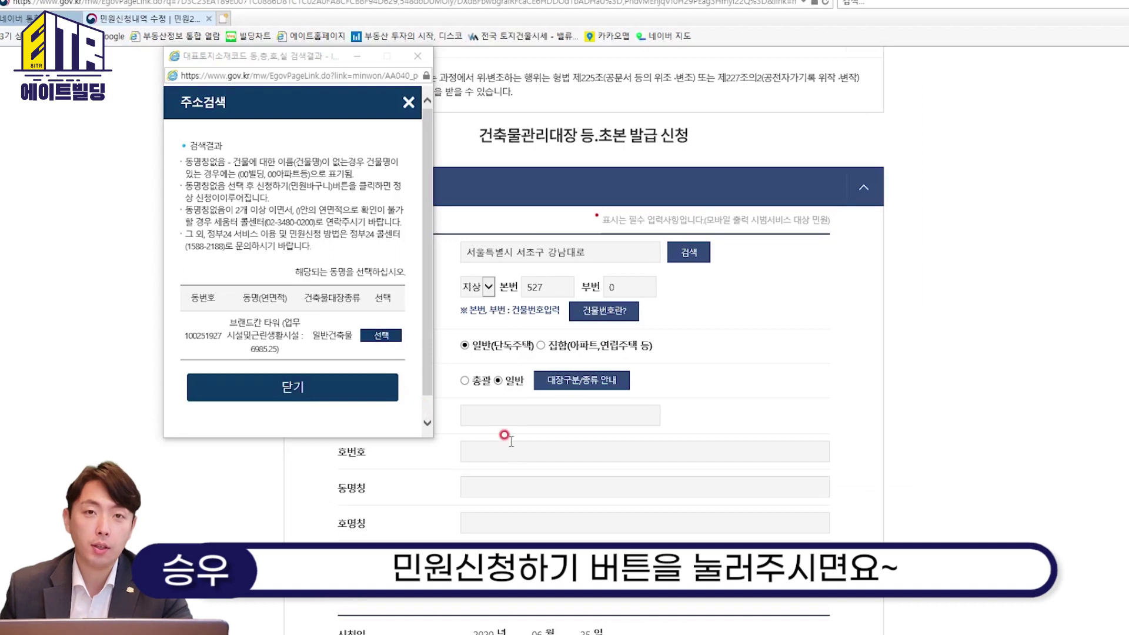
scroll(498, 427, "down", 2)
scroll(498, 427, "down", 2)
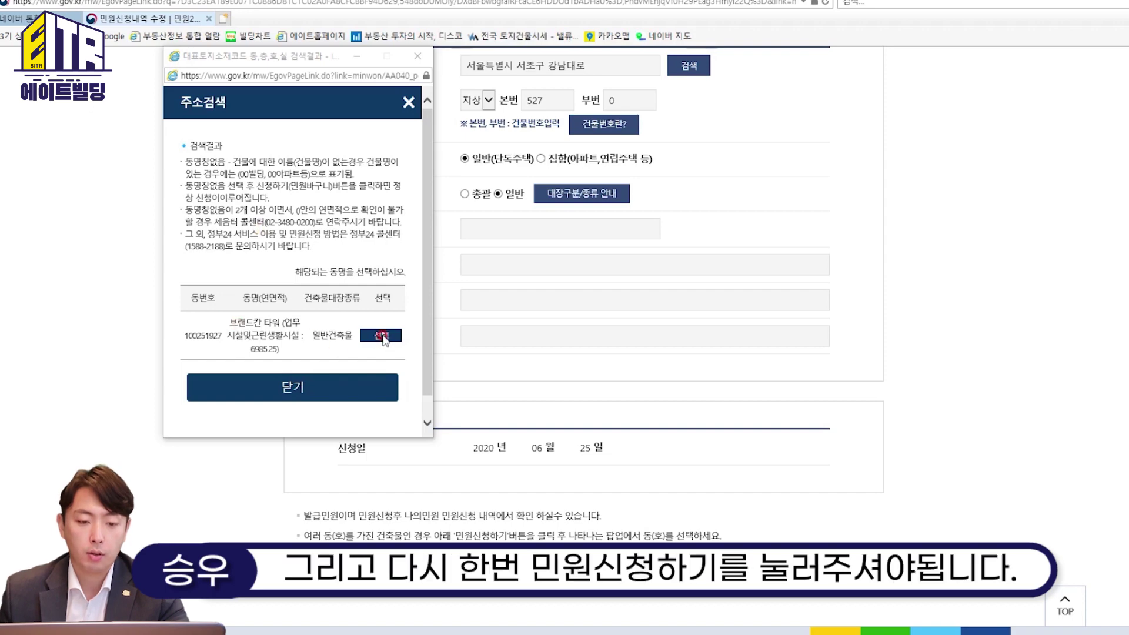
left_click(379, 340)
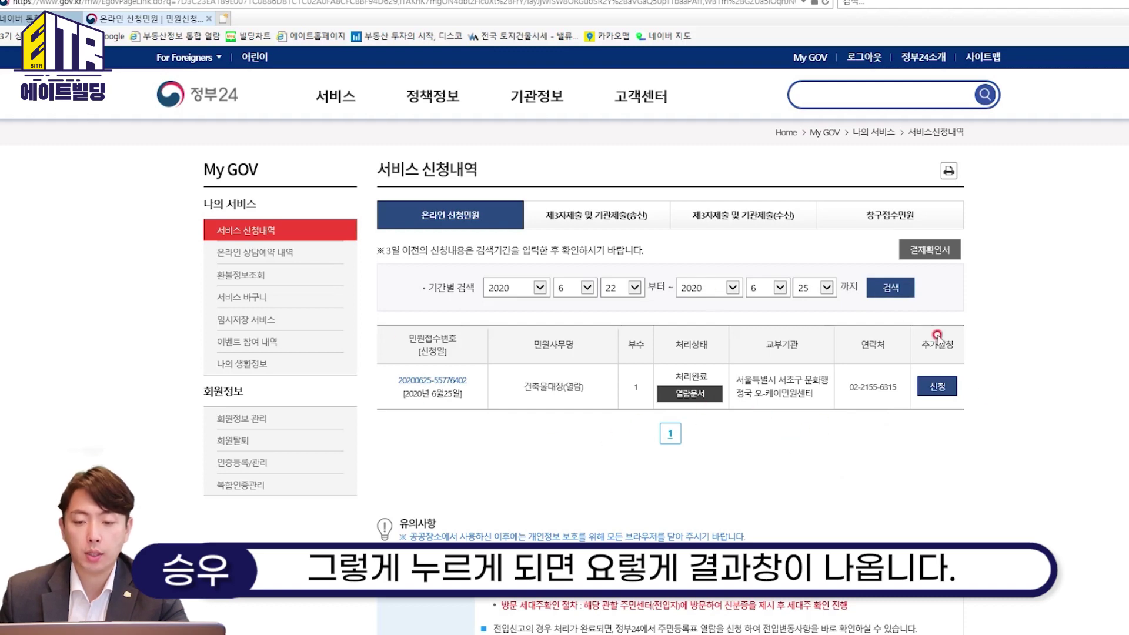
Open the viewing document of the 건축물대장(열람) request from the service application history
left_click(695, 397)
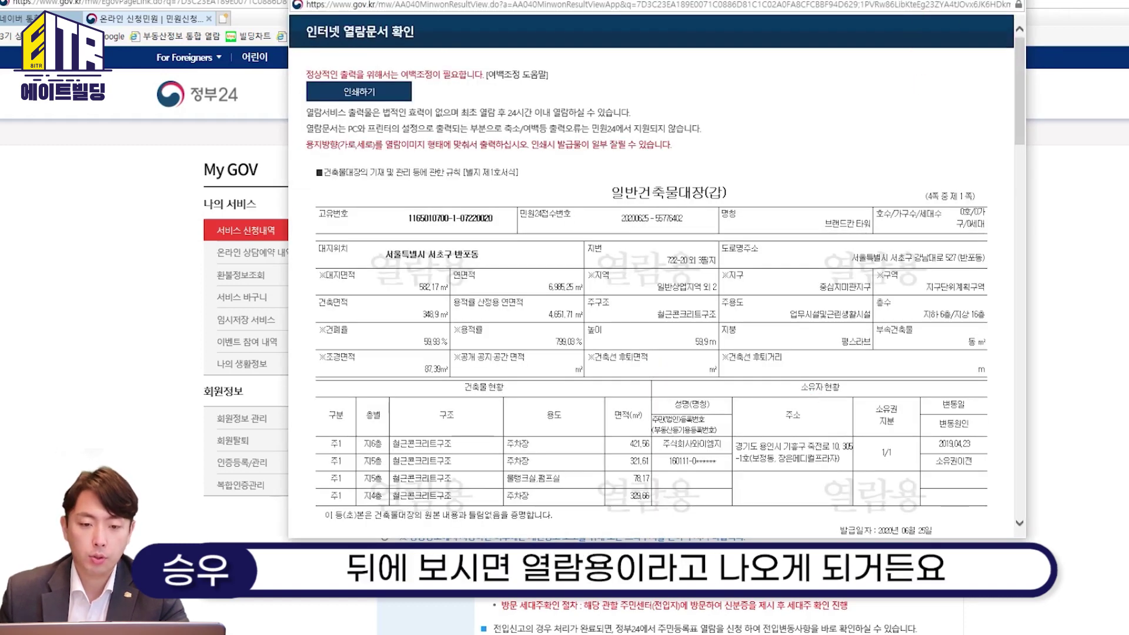
left_click(979, 1)
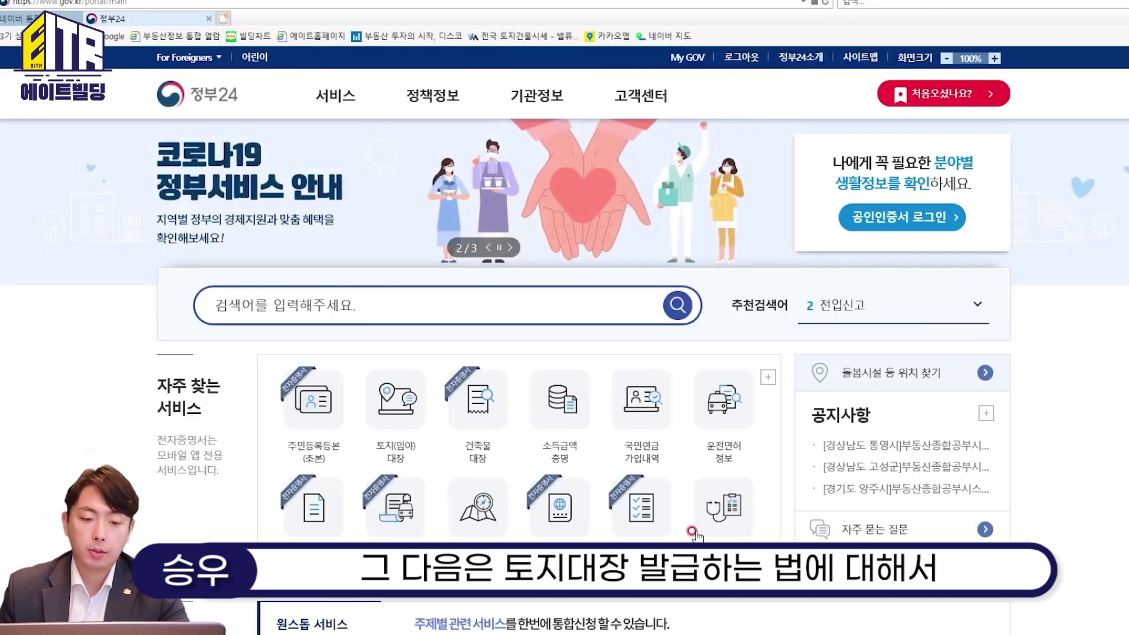
Start the 토지(임야)대장 application from the portal's frequently used services and choose the 토지(임야)대장열람 viewing version
left_click(397, 421)
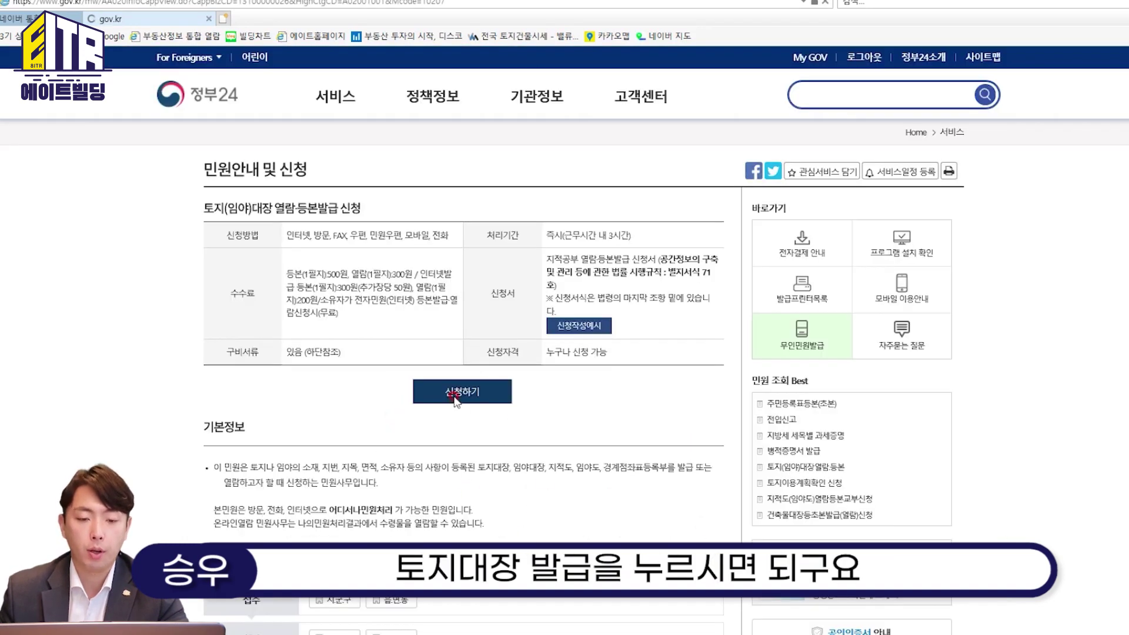
left_click(456, 396)
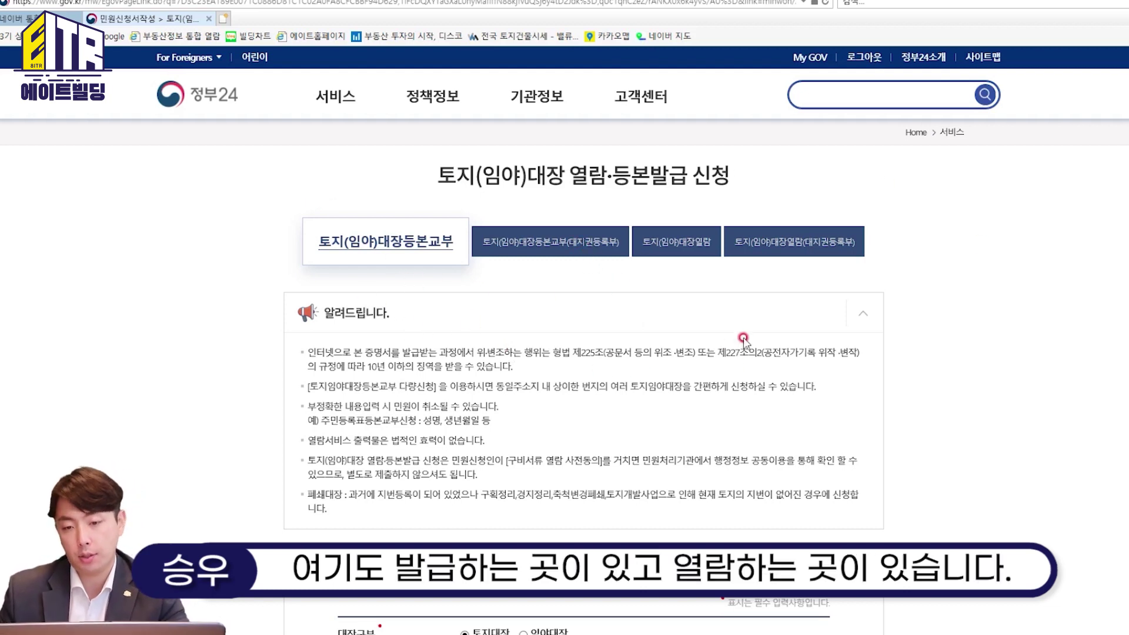
left_click(704, 252)
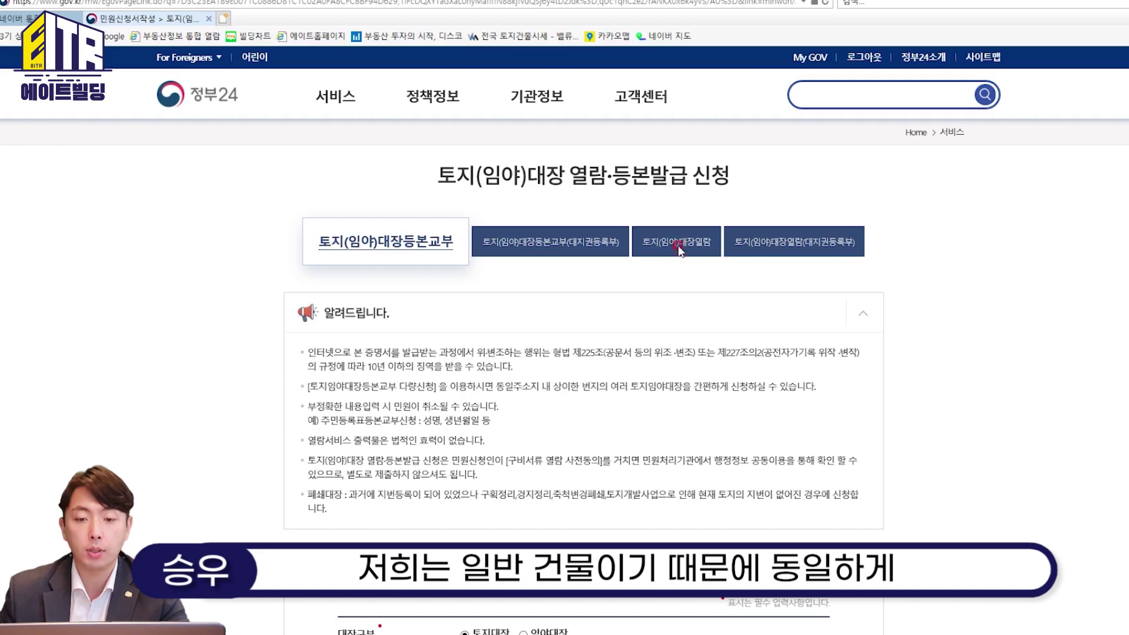
left_click(676, 244)
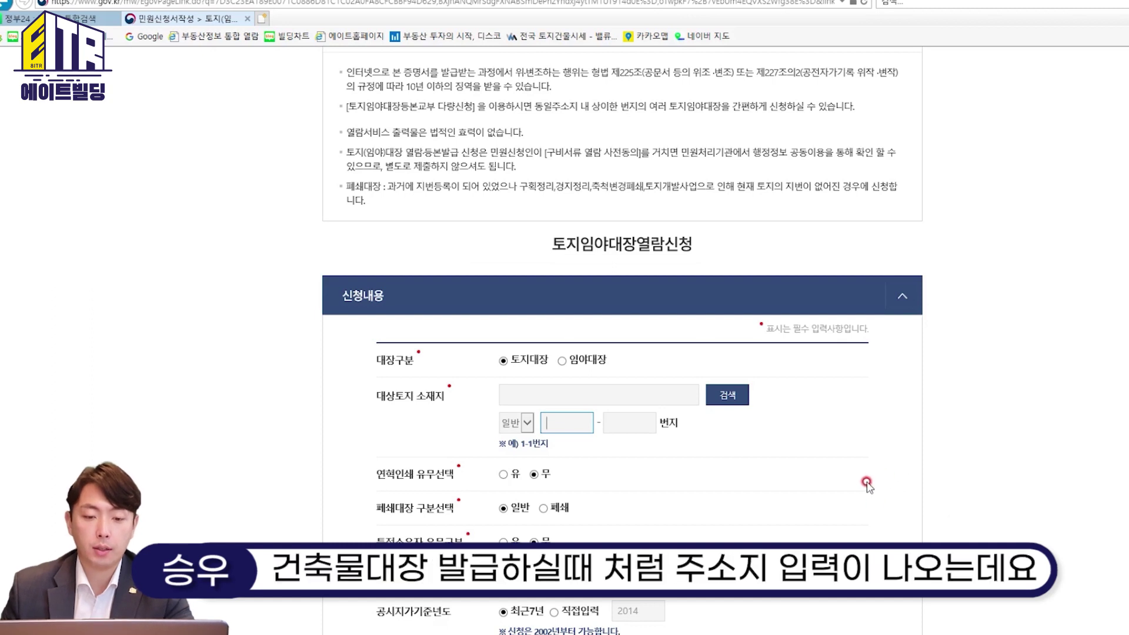
Search for the land's location by the district 반포동 and choose 서울특별시 서초구 반포본동(반포동) as the administrative office
scroll(683, 404, "down", 2)
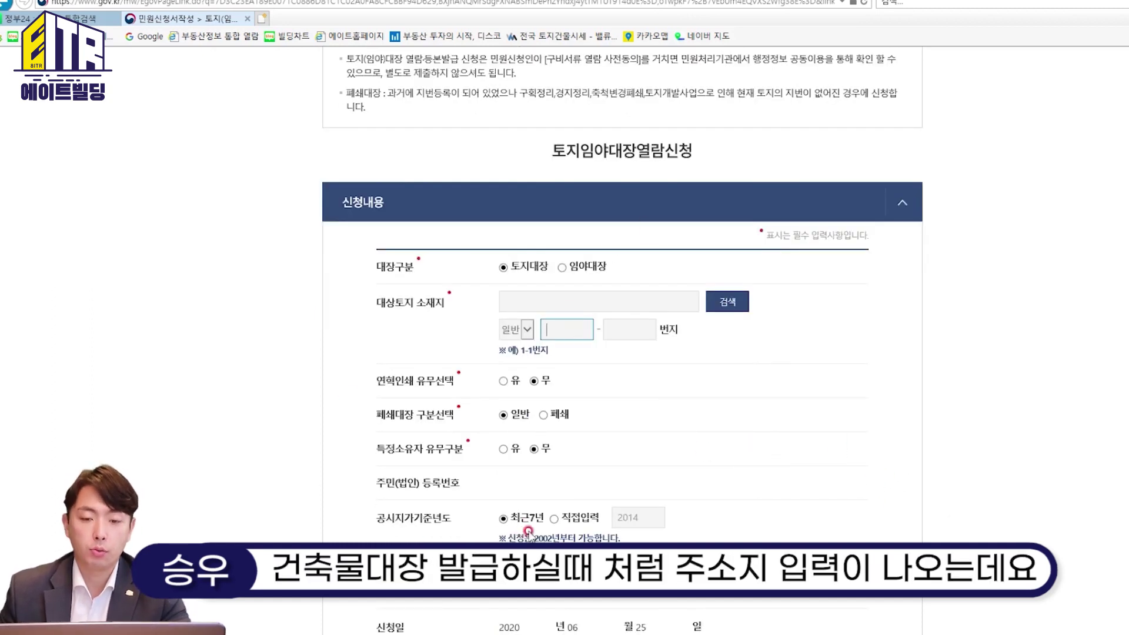
left_click(728, 302)
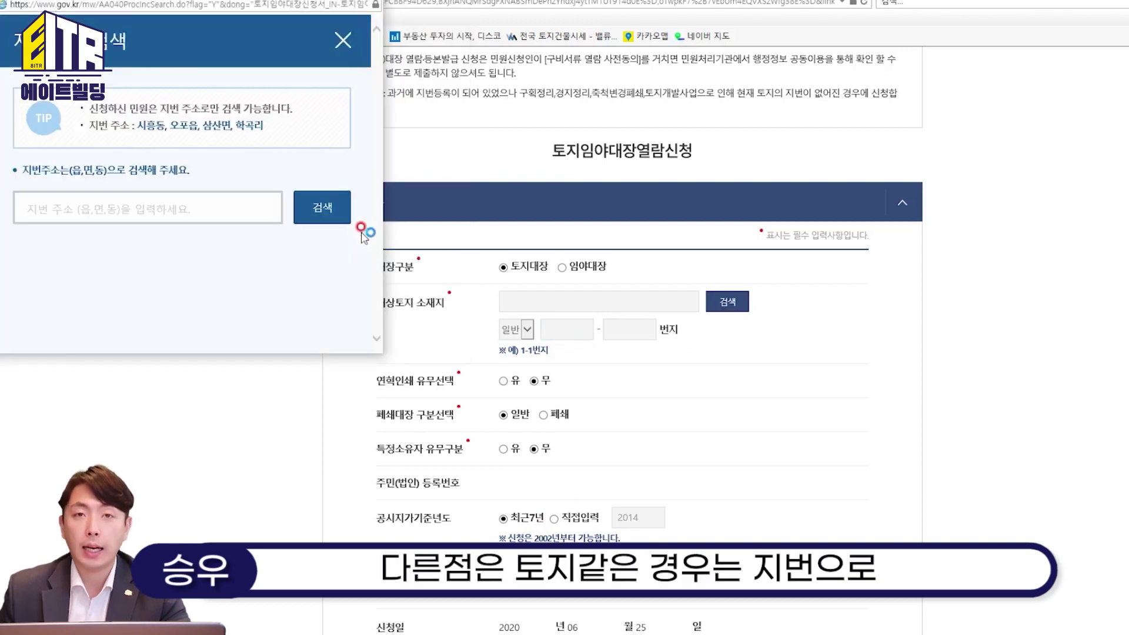
left_click(152, 212)
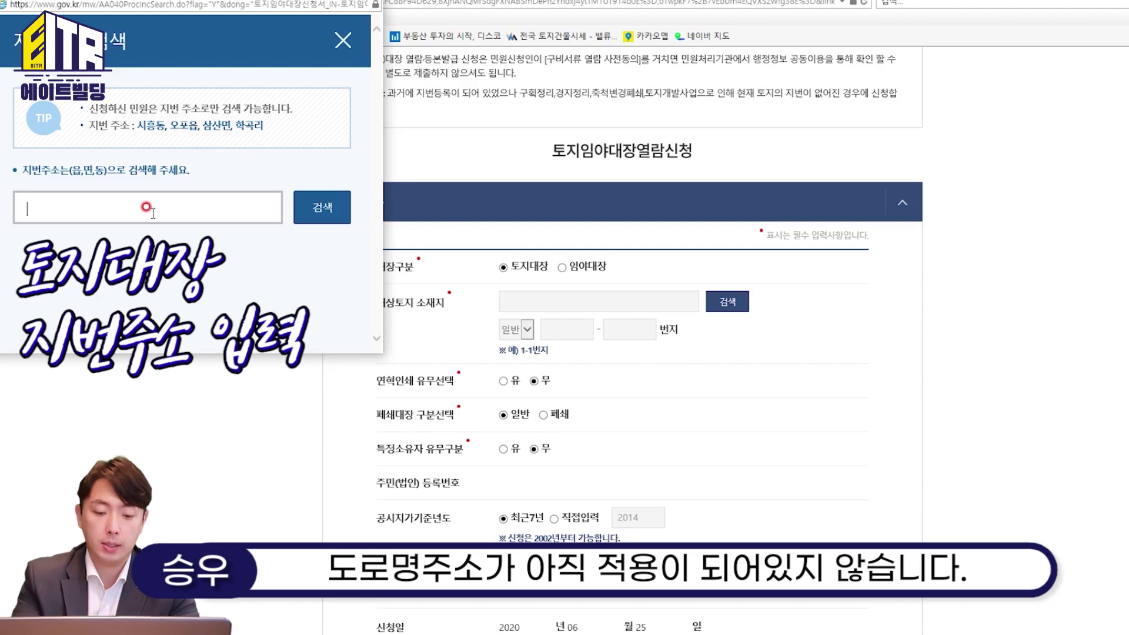
type("반포동 7")
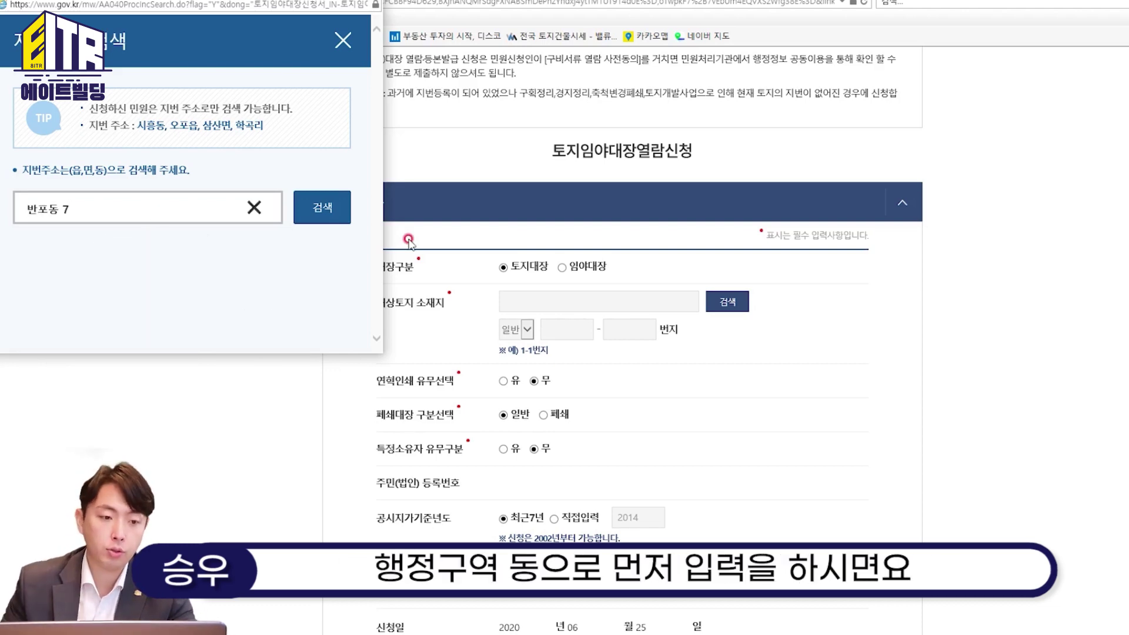
key("Return")
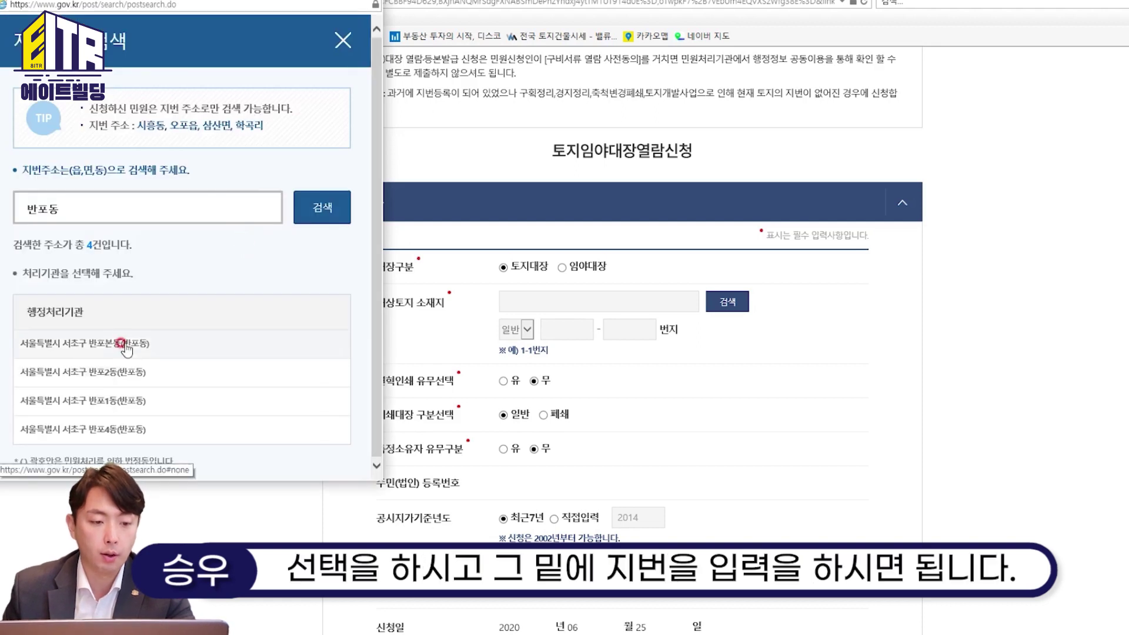
left_click(125, 344)
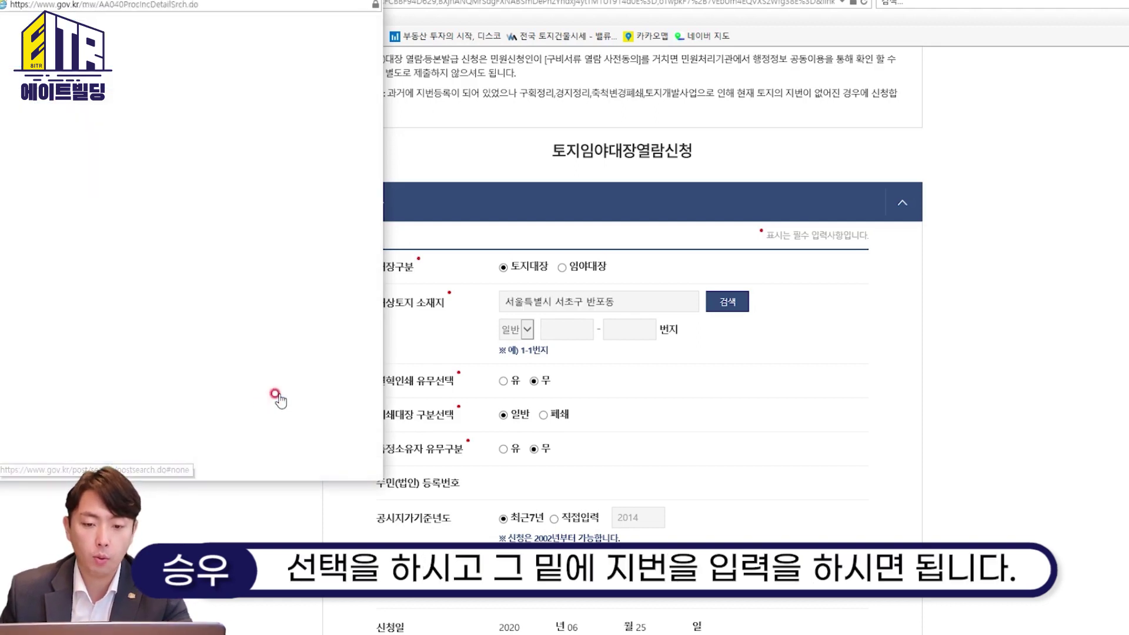
Enter the main and sub lot numbers of the land and submit the land ledger viewing application
left_click(563, 322)
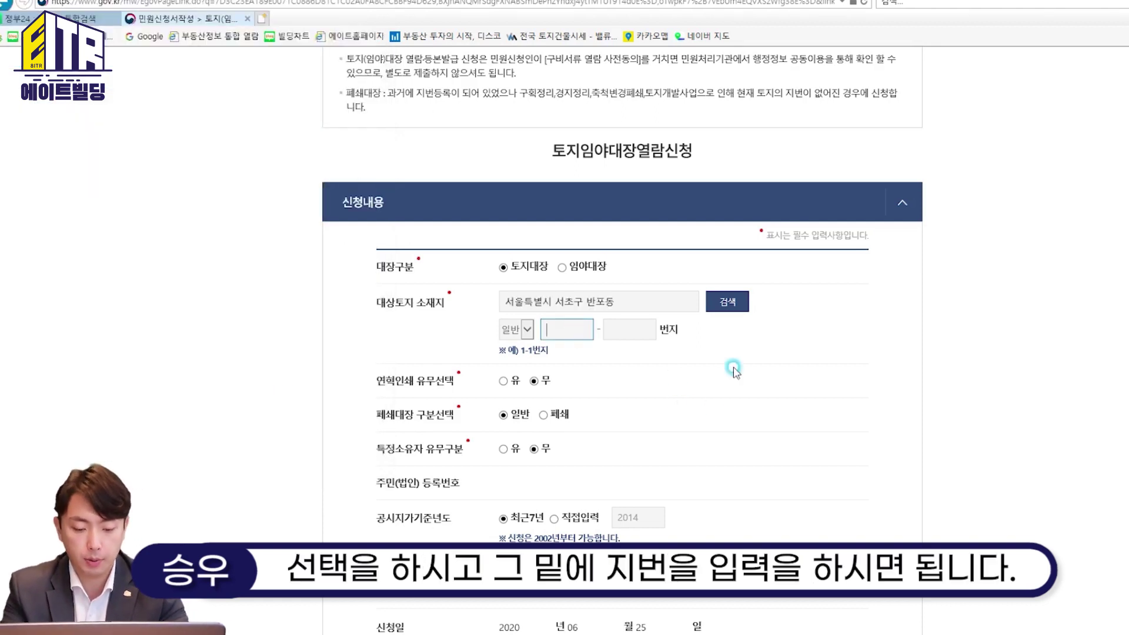
type("722")
key("Tab")
type("20")
scroll(808, 405, "down", 3)
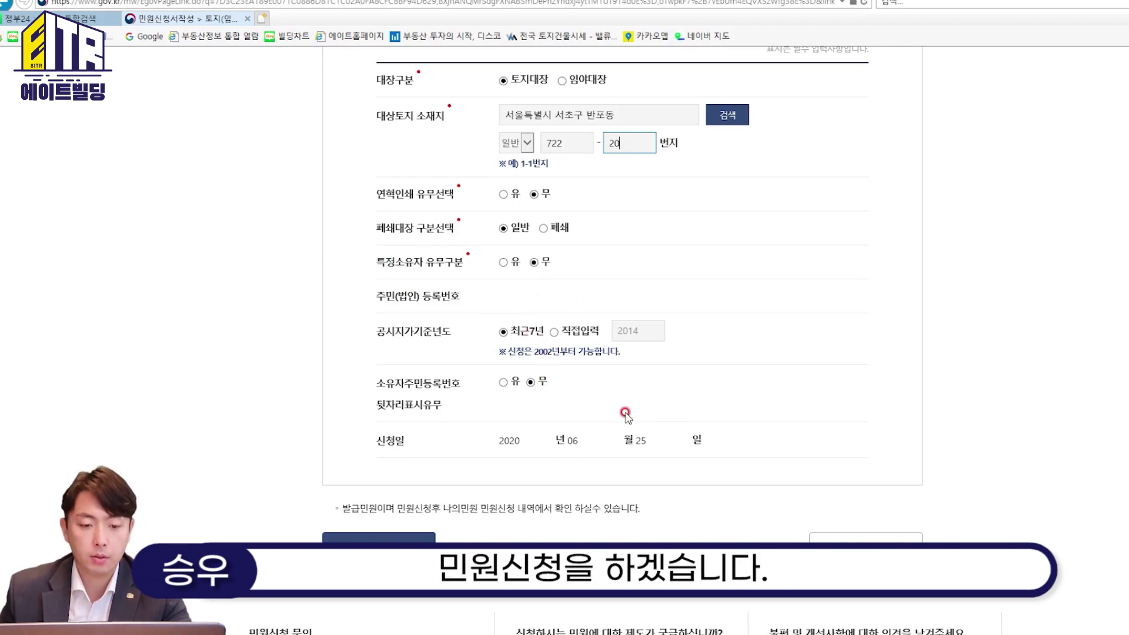
scroll(625, 414, "down", 2)
left_click(401, 467)
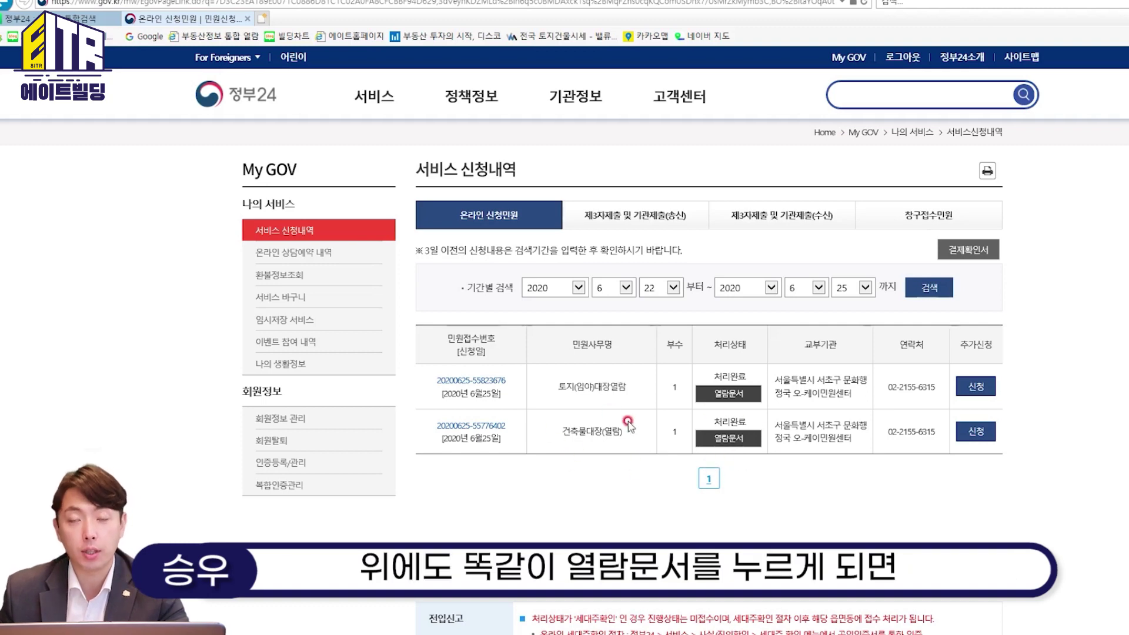
Open the 토지(임야)대장열람 viewing document in a maximised window and examine its individual land prices and area entry
left_click(731, 398)
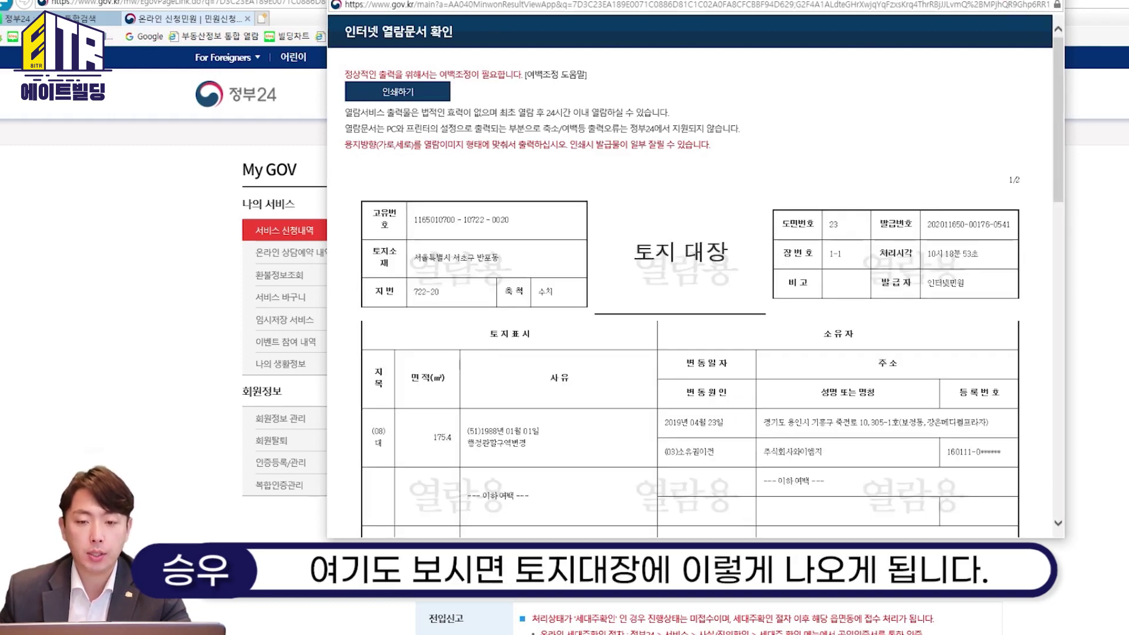
left_click(1022, 0)
scroll(1011, 288, "down", 2)
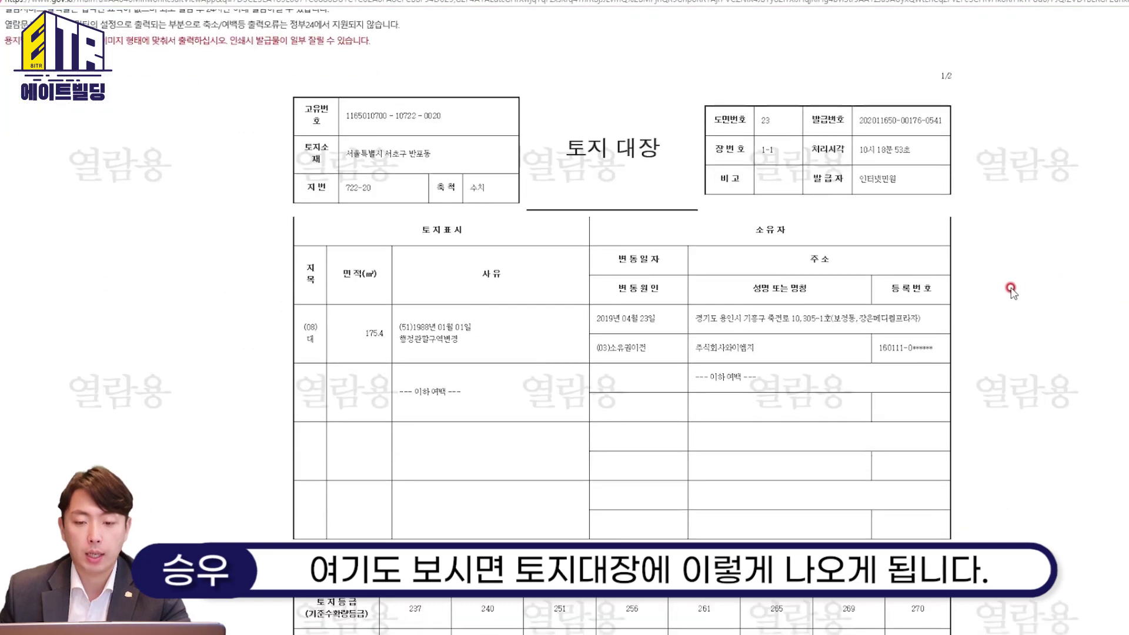
scroll(953, 453, "down", 3)
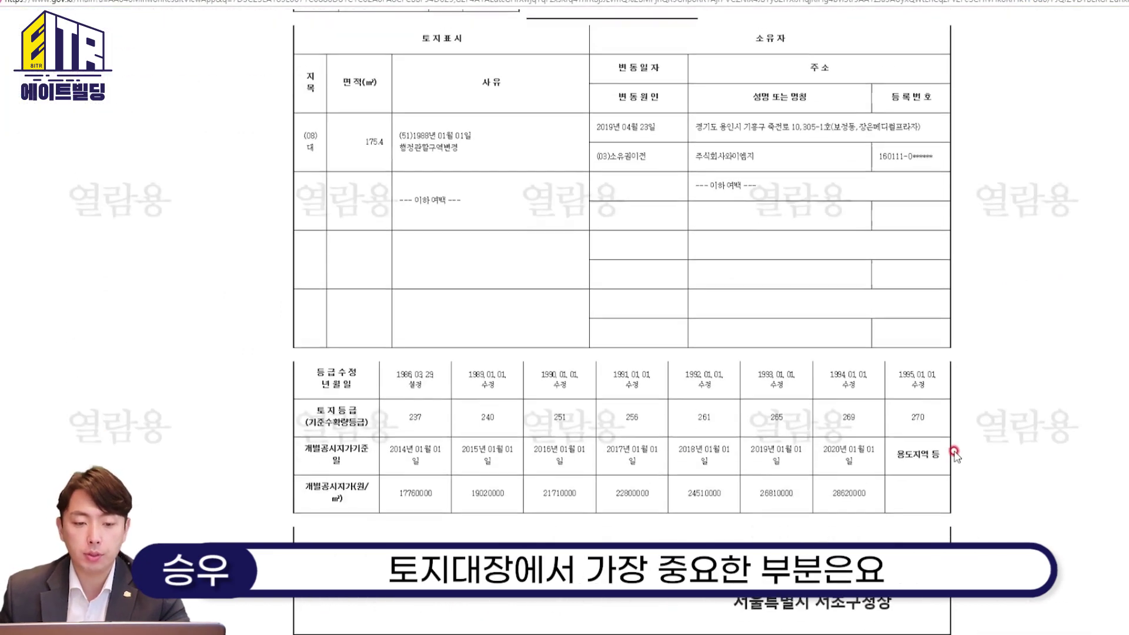
scroll(1013, 534, "down", 5)
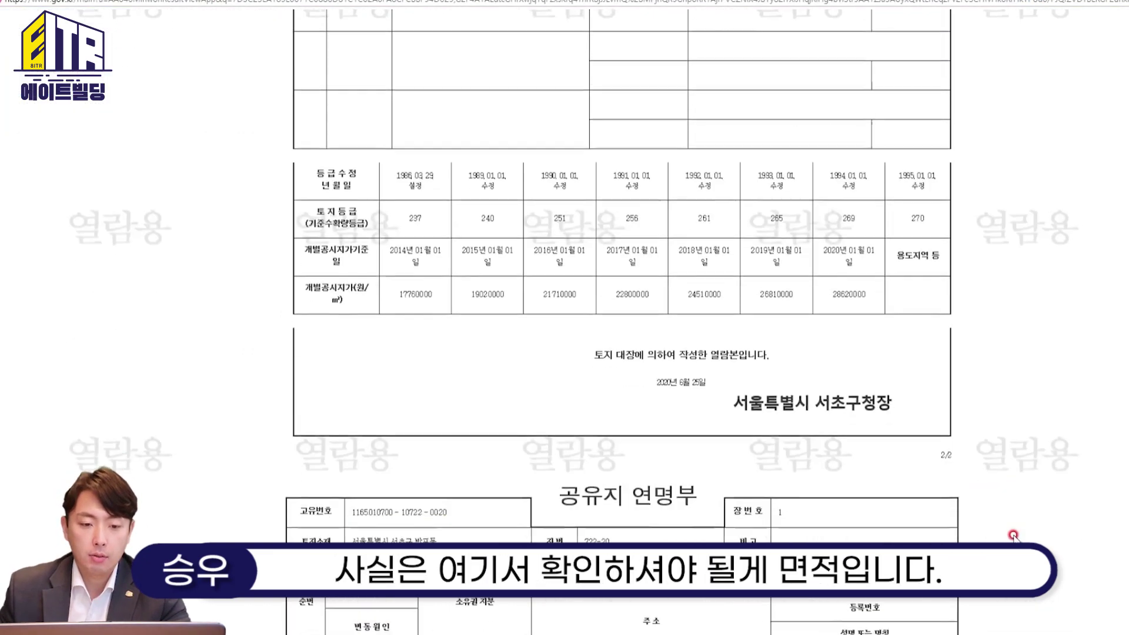
scroll(1019, 538, "up", 10)
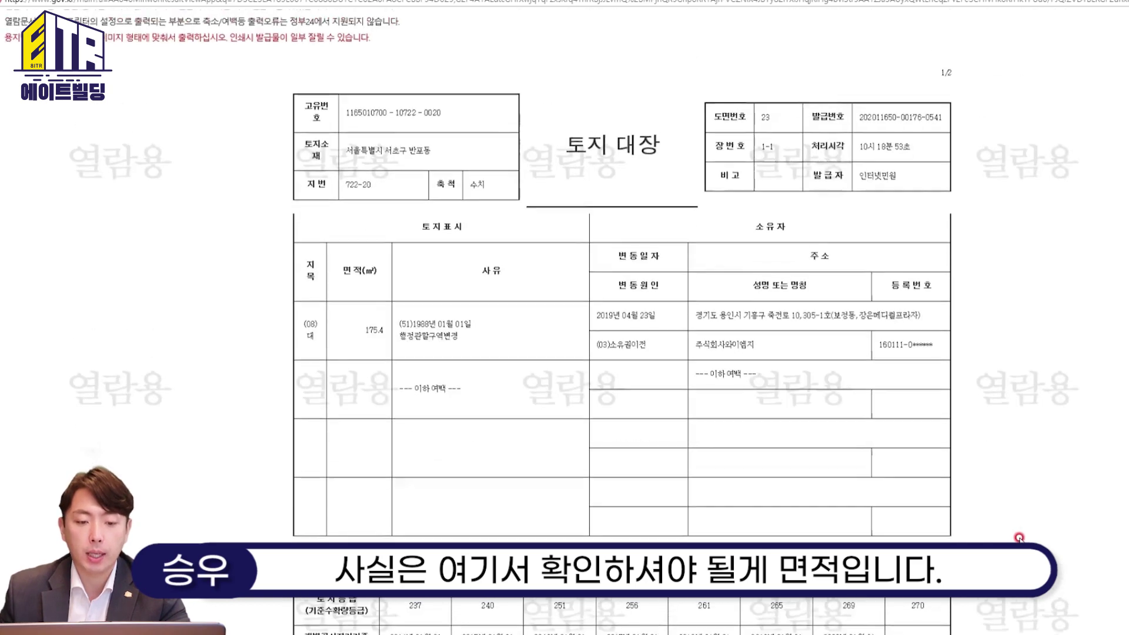
mouse_move(455, 271)
left_mouse_down()
mouse_move(439, 314)
mouse_move(420, 313)
mouse_move(454, 300)
mouse_move(528, 349)
left_mouse_up()
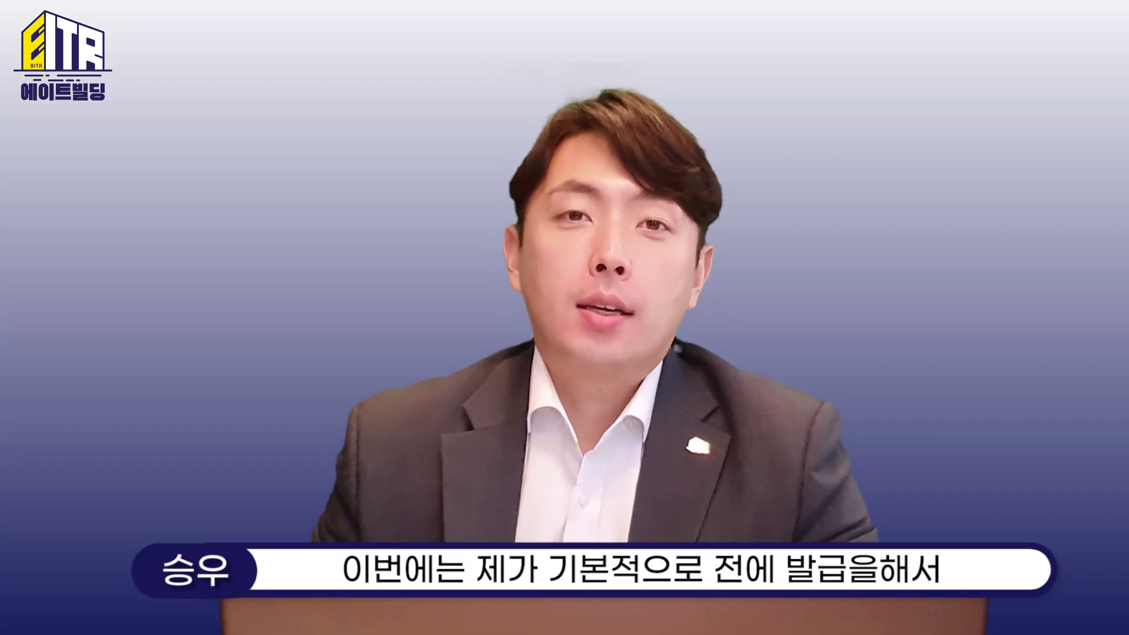